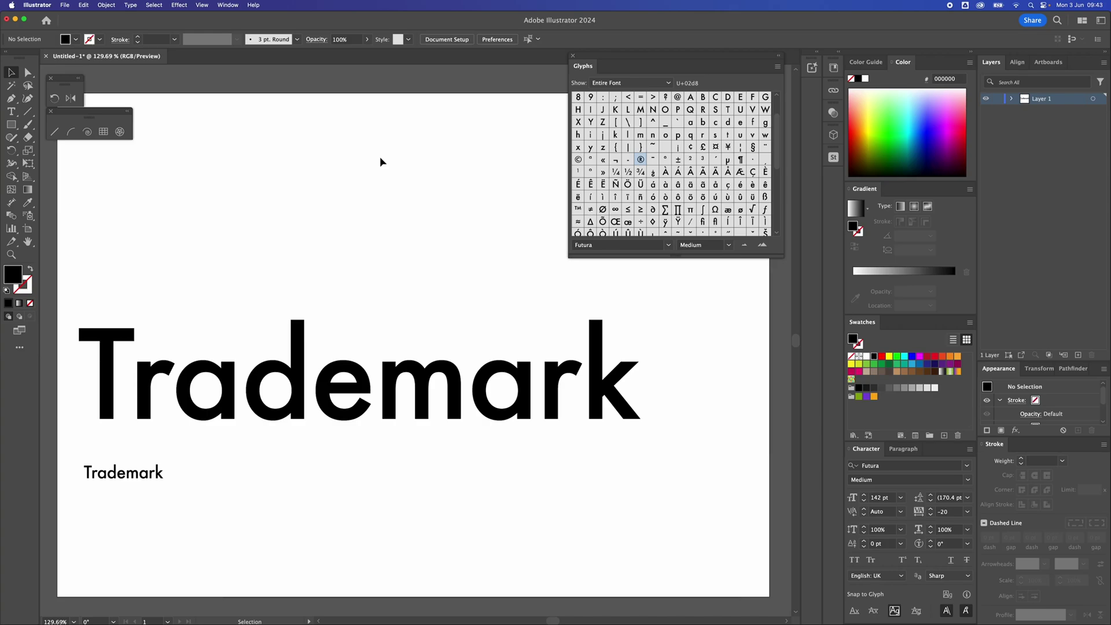
Place the caret after the final k of the large Trademark heading.
double_click(632, 381)
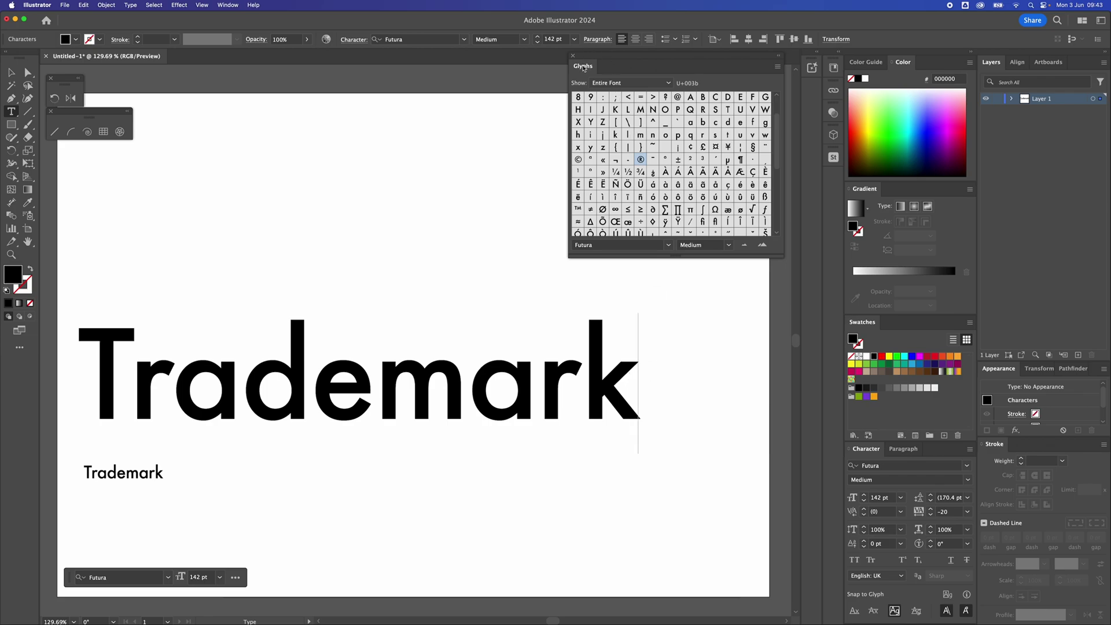
left_click(130, 4)
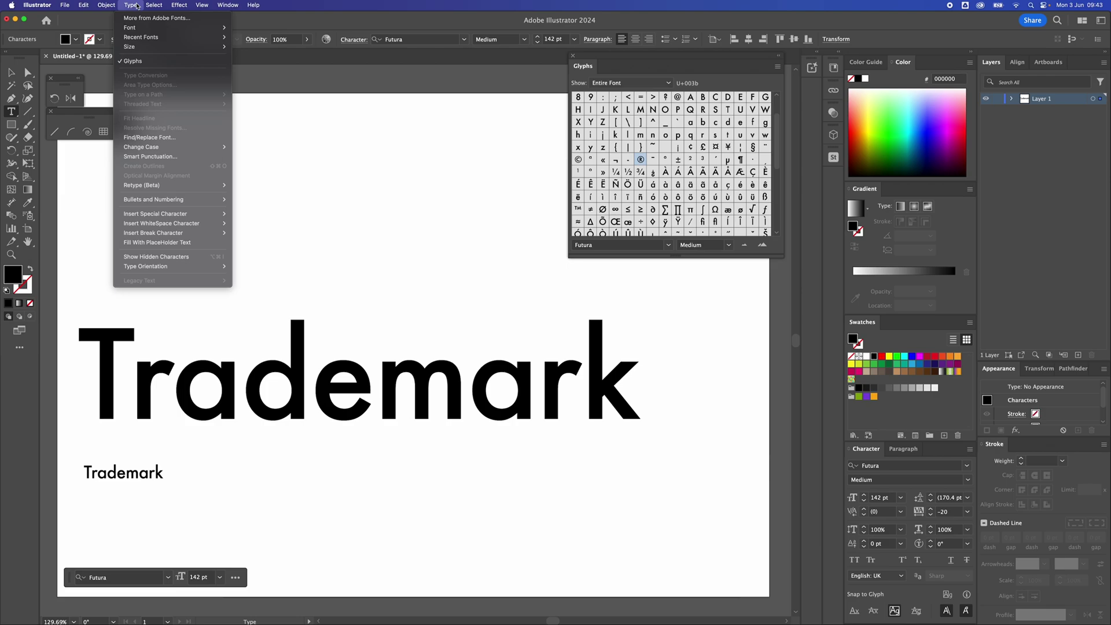
key("Escape")
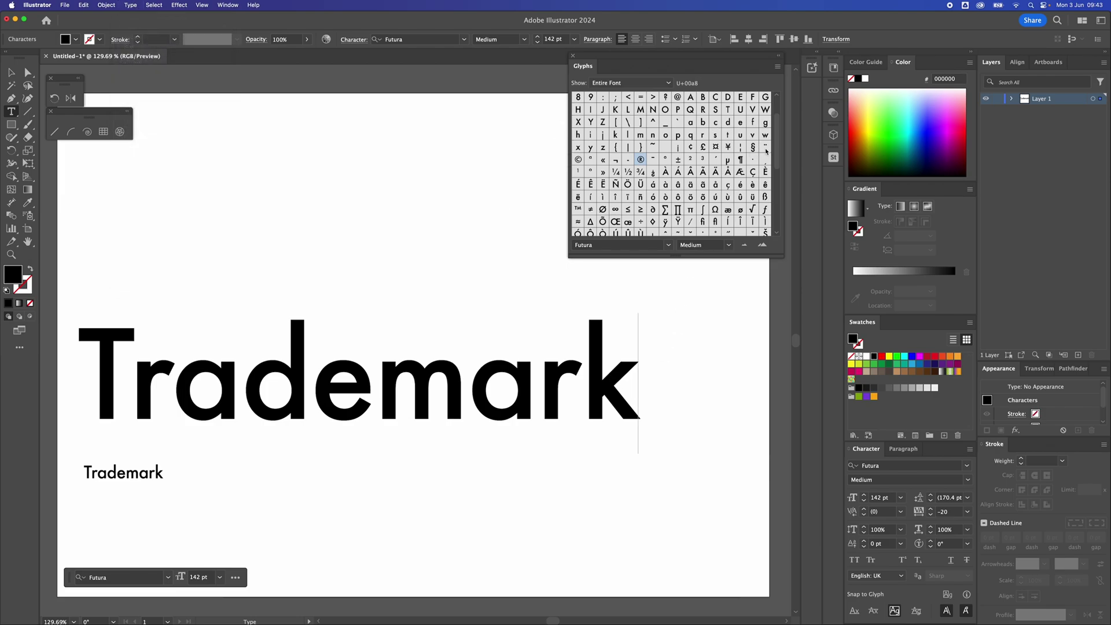
Insert ® from the Glyphs panel after the large word and make it superscript.
double_click(640, 160)
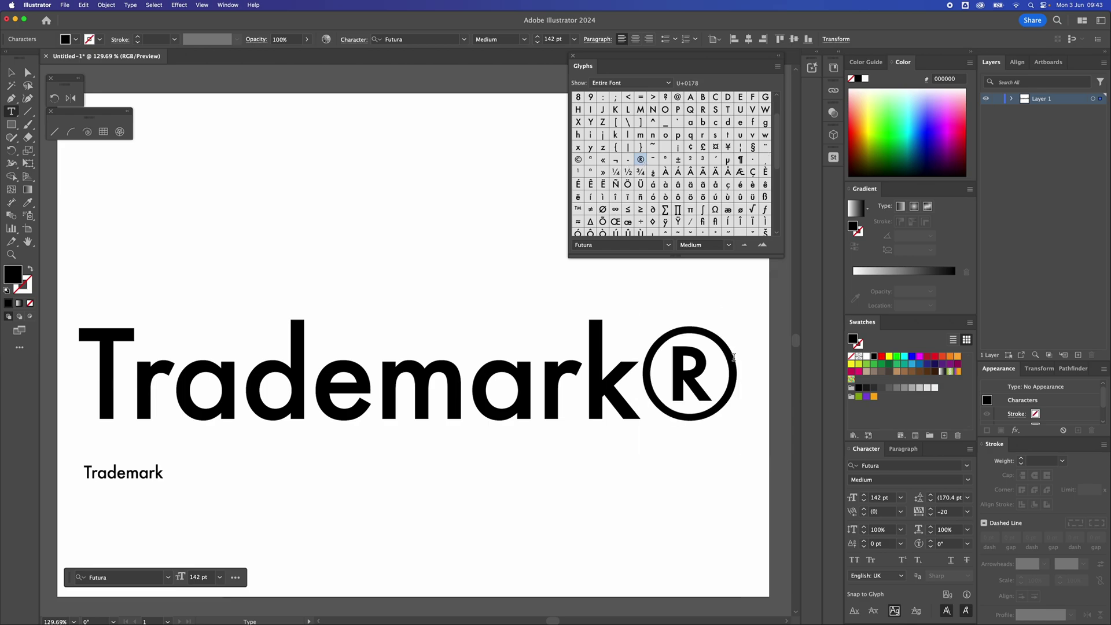
left_click_drag(734, 358, 663, 366)
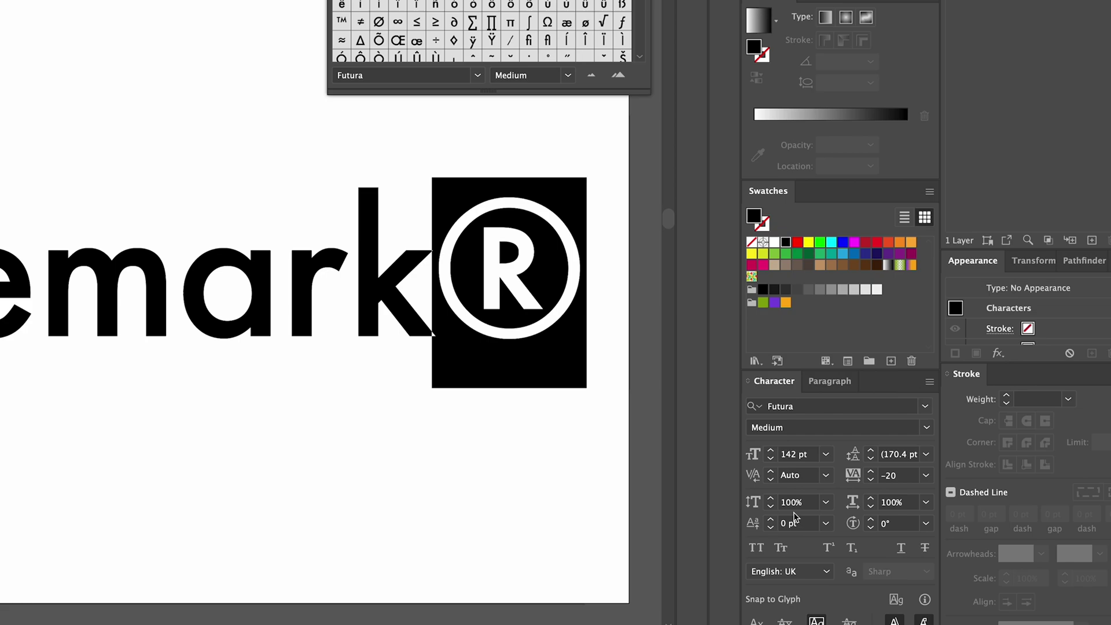
left_click(829, 549)
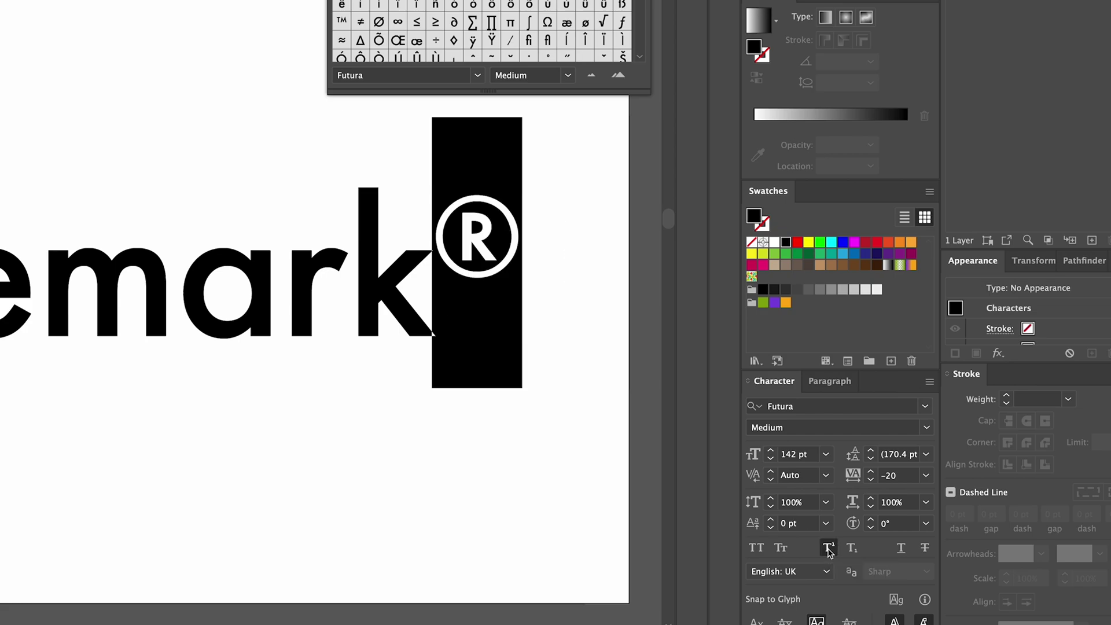
left_click(518, 258)
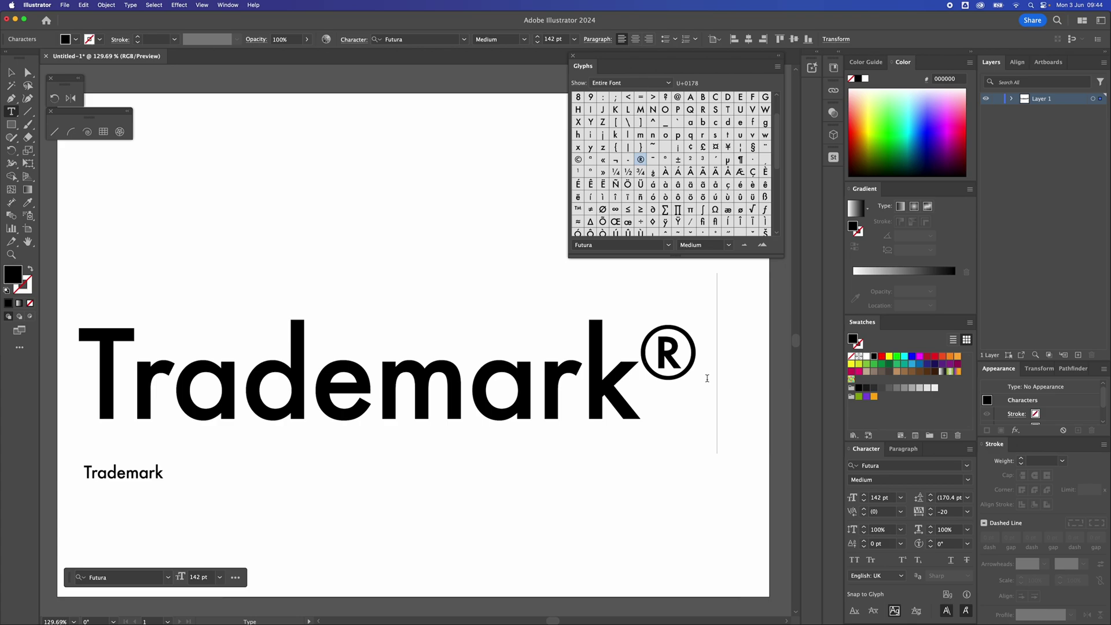
type("H")
Remove the stray letter, then insert ® after the small Trademark and make it superscript.
key("BackSpace")
left_click(165, 472)
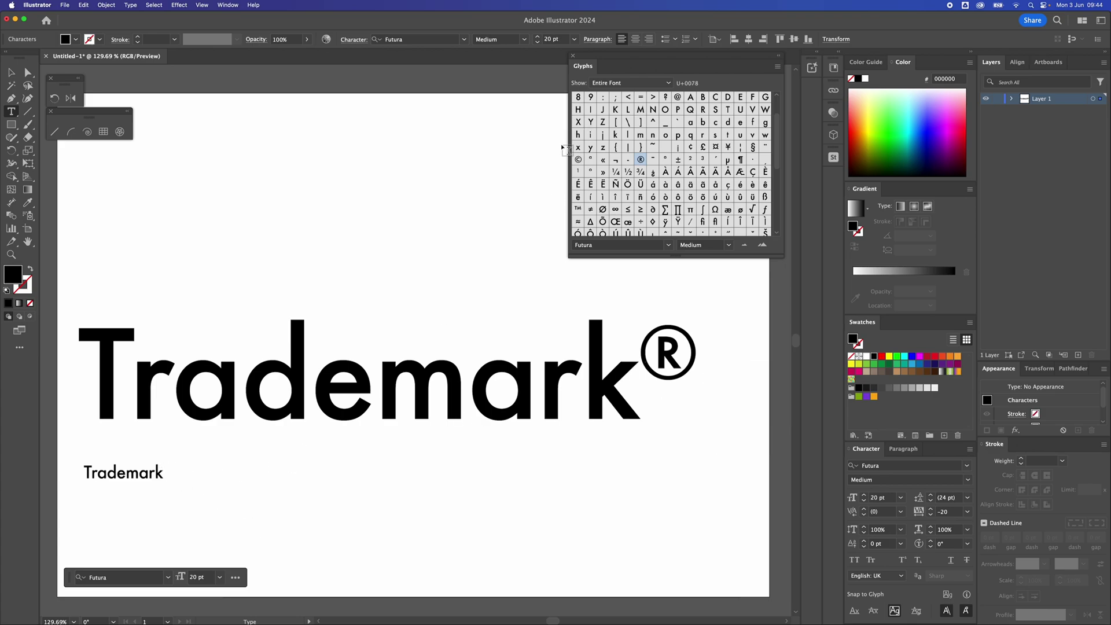
double_click(640, 162)
left_click_drag(177, 472, 165, 472)
key("super+shift+equal")
key("Right")
Replace the large ® with ™ from Glyphs, followed by a space and a separate ®.
double_click(684, 351)
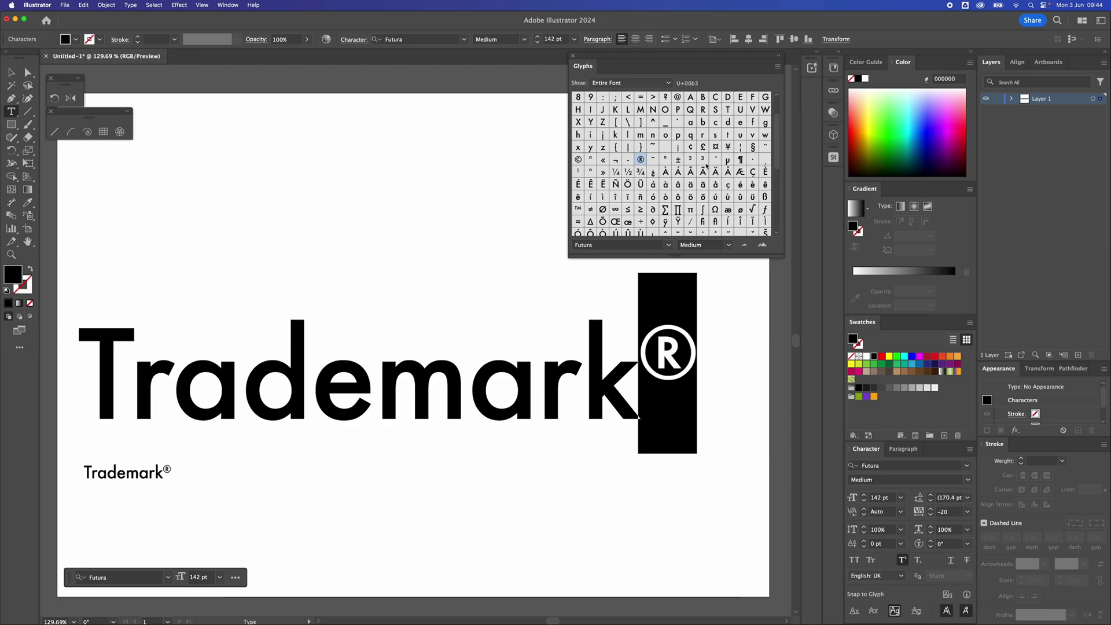
double_click(578, 209)
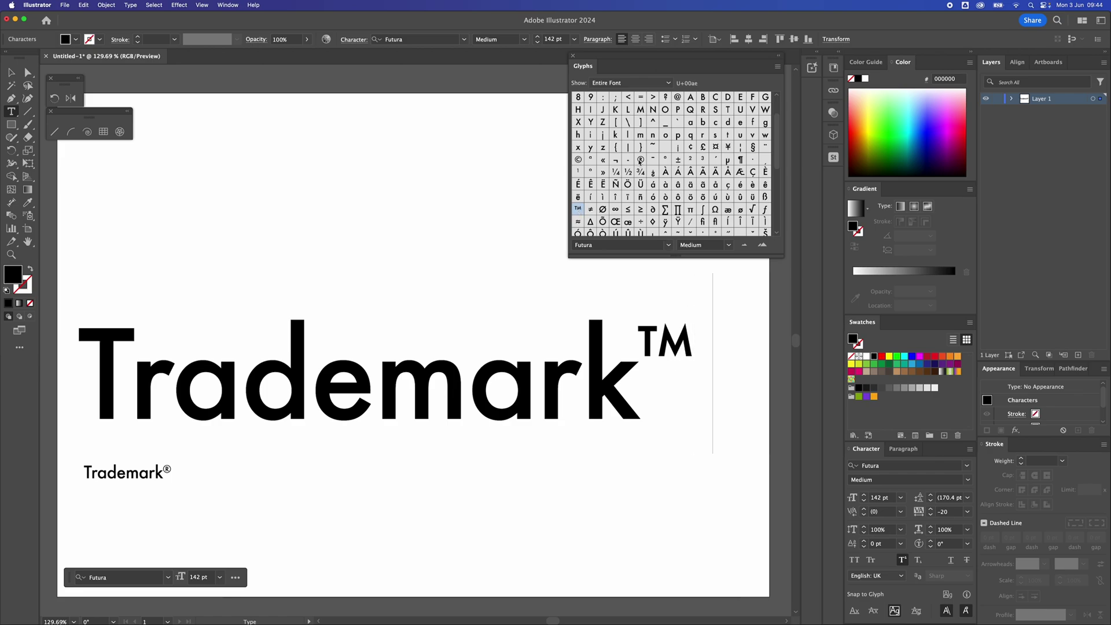
double_click(640, 160)
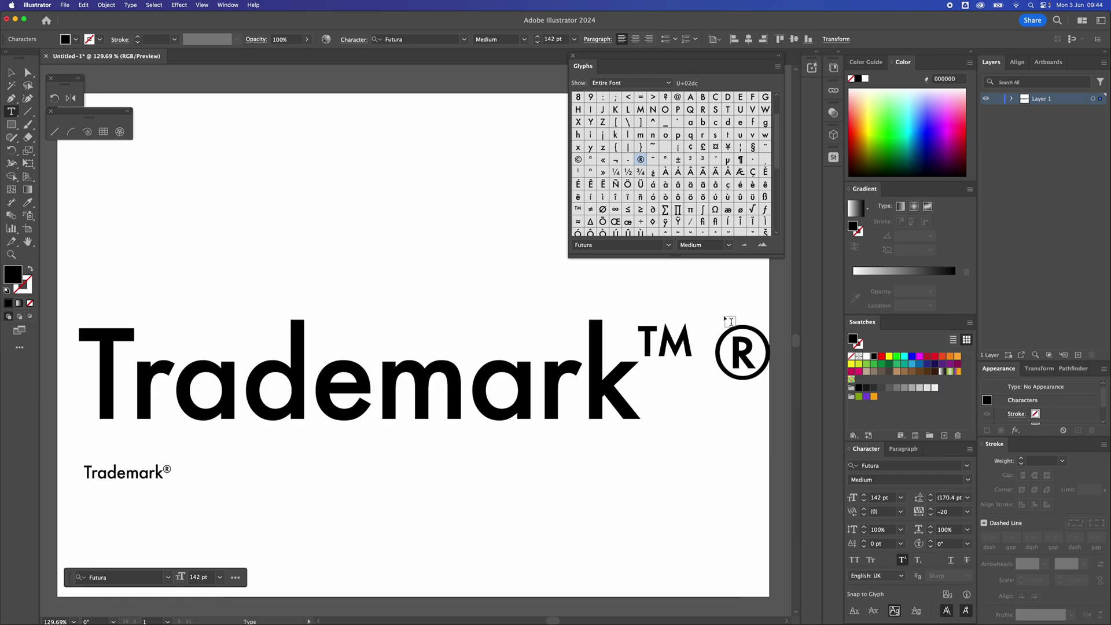